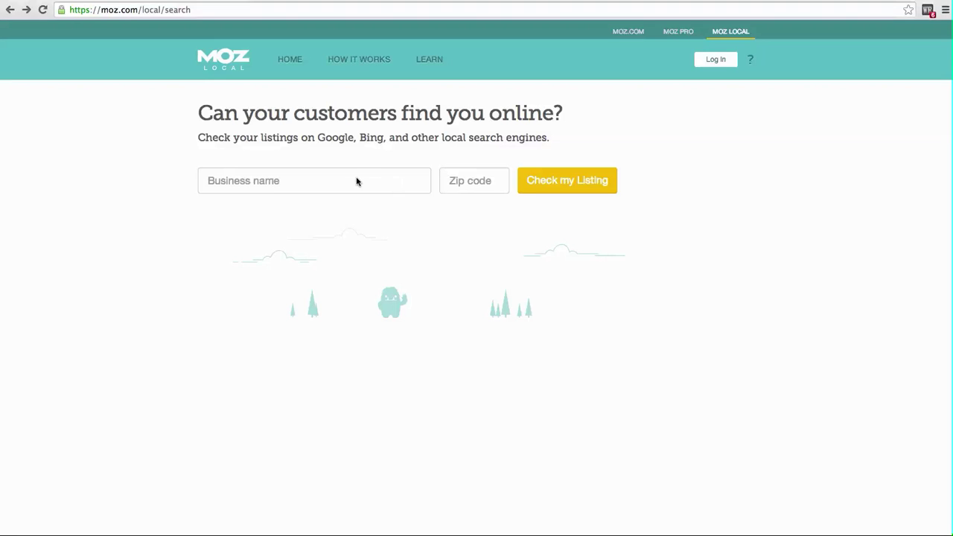
- Enter 'Effect Web Agency' as the business name and move to the zip code field
{"action": "left_click", "coordinate": [330, 178]}
{"action": "type", "text": "Ef"}
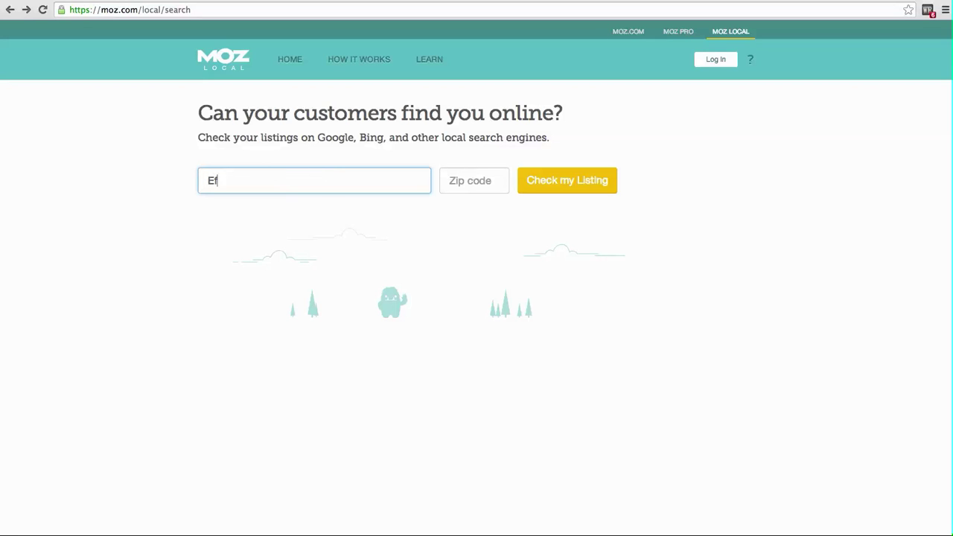
{"action": "type", "text": "fect Web Agency"}
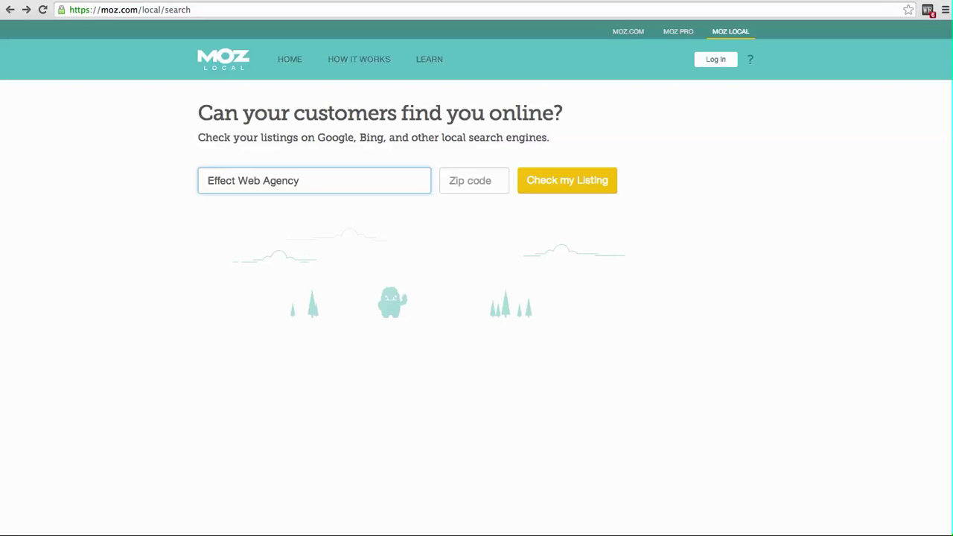
{"action": "left_click", "coordinate": [470, 180]}
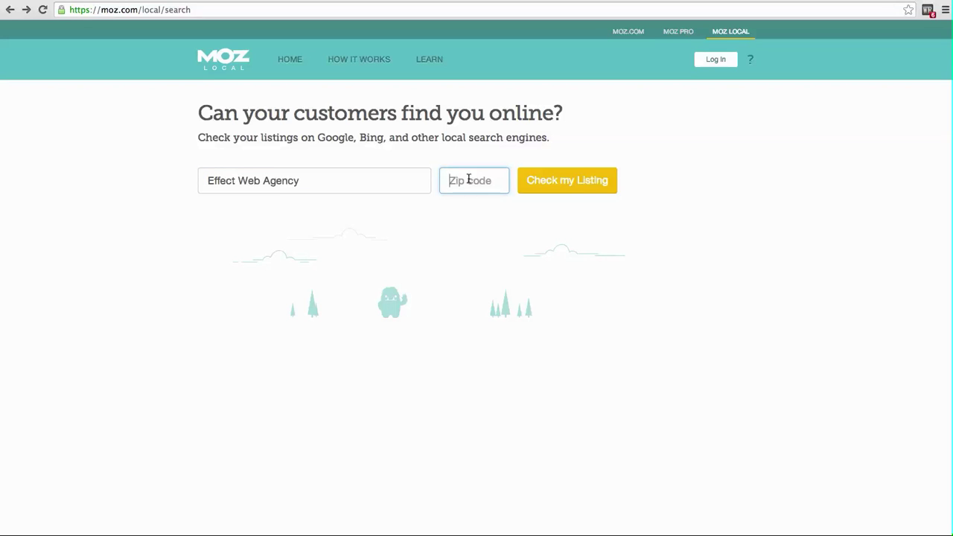
- Check listings for zip 46516, compare the Goshen and Elkhart matches, and open the Elkhart result
{"action": "type", "text": "46516"}
{"action": "left_click", "coordinate": [548, 187]}
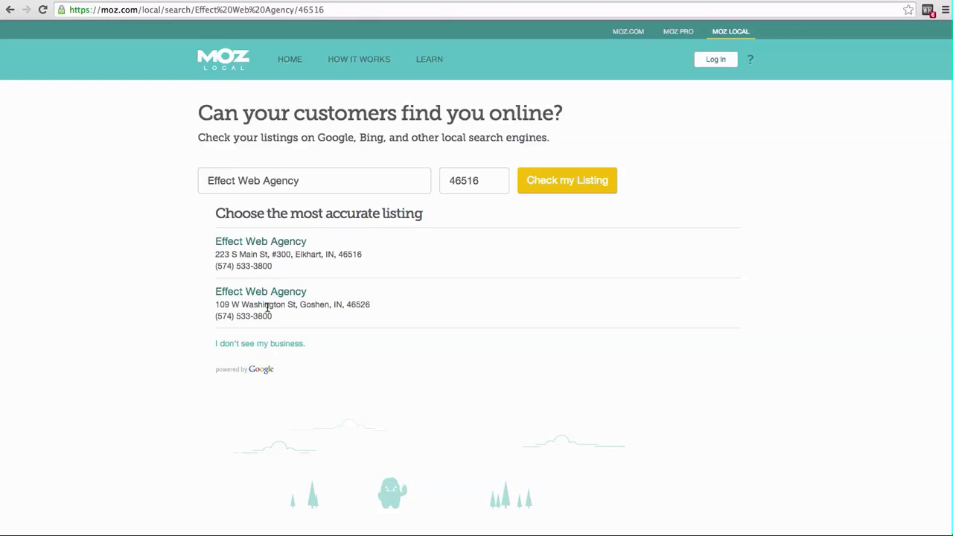
{"action": "left_click_drag", "start_coordinate": [216, 306], "coordinate": [371, 306]}
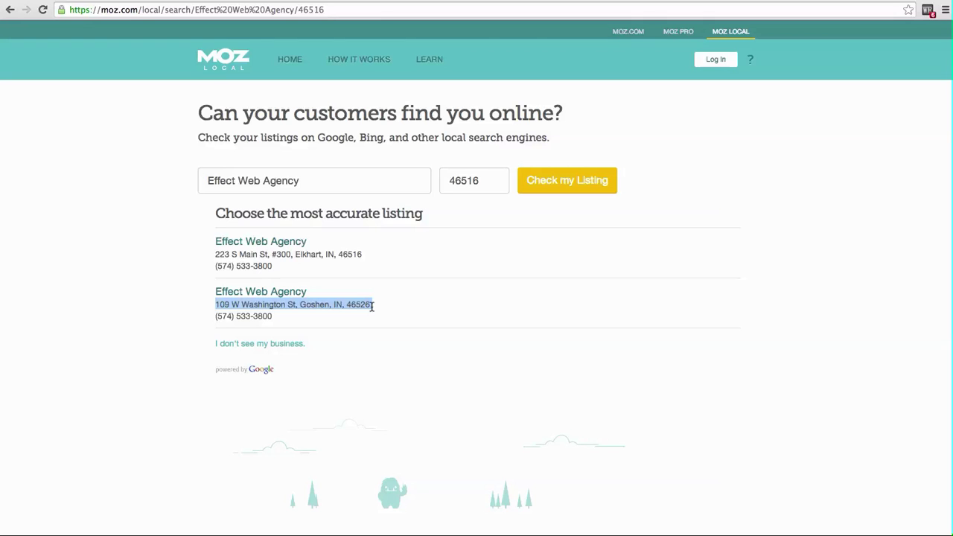
{"action": "left_click_drag", "start_coordinate": [290, 213], "coordinate": [418, 215]}
{"action": "left_click", "coordinate": [177, 261]}
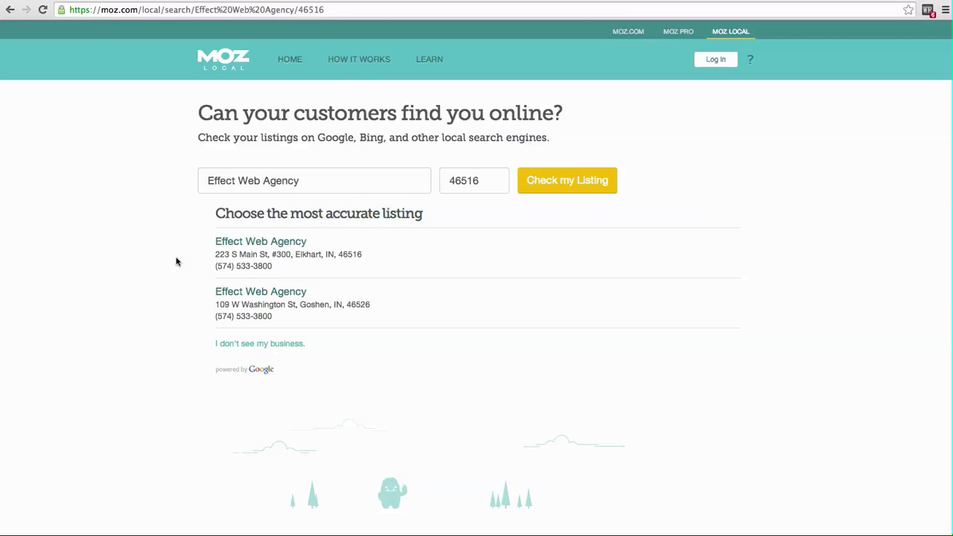
{"action": "left_click", "coordinate": [221, 244]}
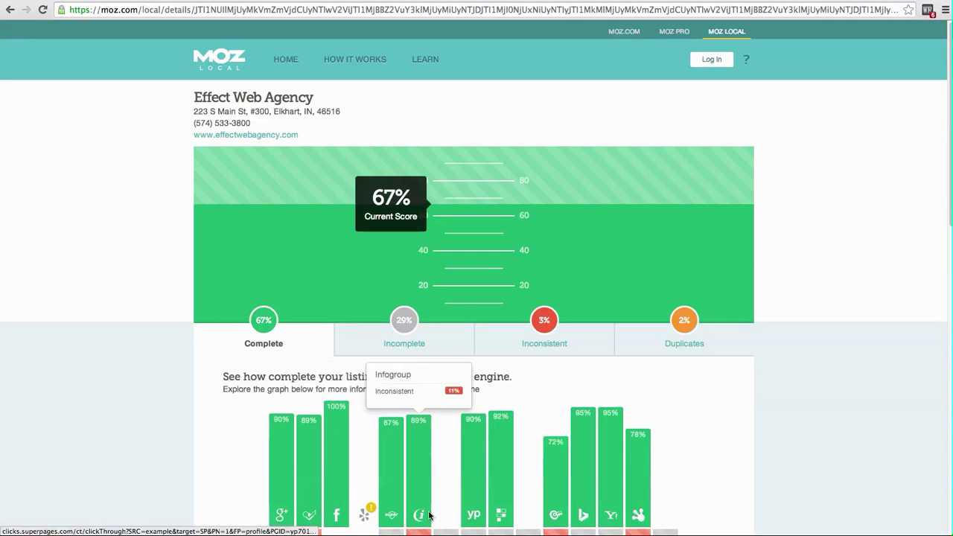
- Scroll down the 223 S Main St, Elkhart report to the per-engine completeness graph
{"action": "mouse_move", "coordinate": [552, 513]}
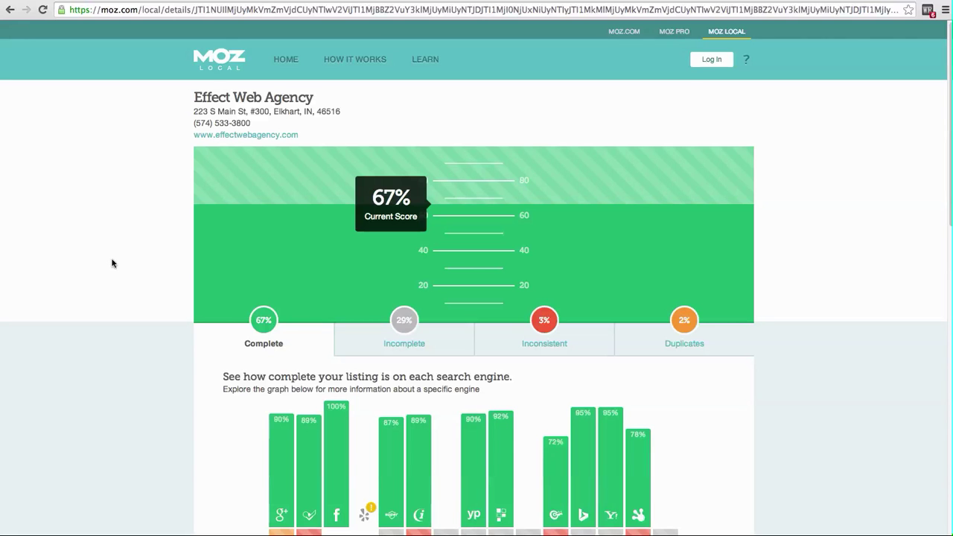
{"action": "scroll", "coordinate": [111, 263], "scroll_direction": "down", "scroll_amount": 2}
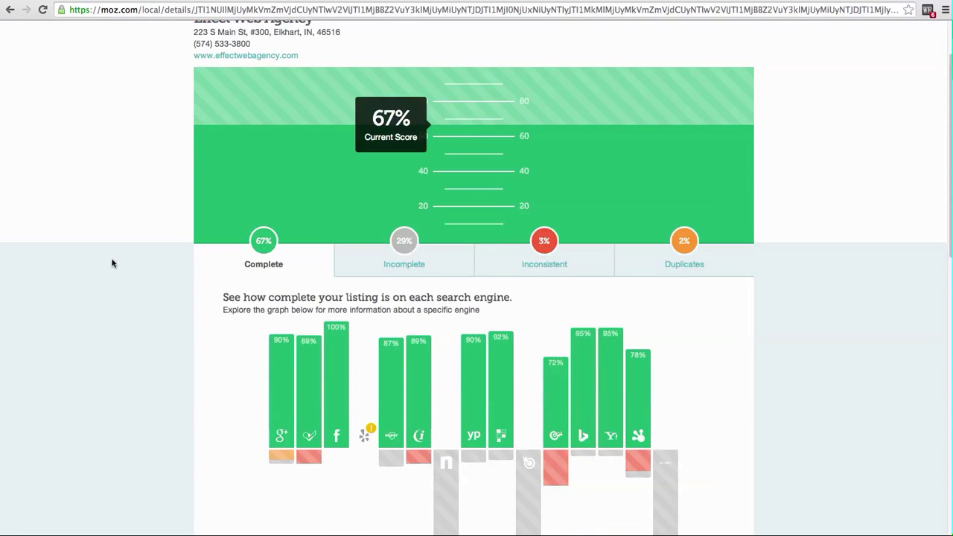
- Read the per-engine completeness bars, then switch to the Incomplete (29%) tab
{"action": "mouse_move", "coordinate": [279, 362]}
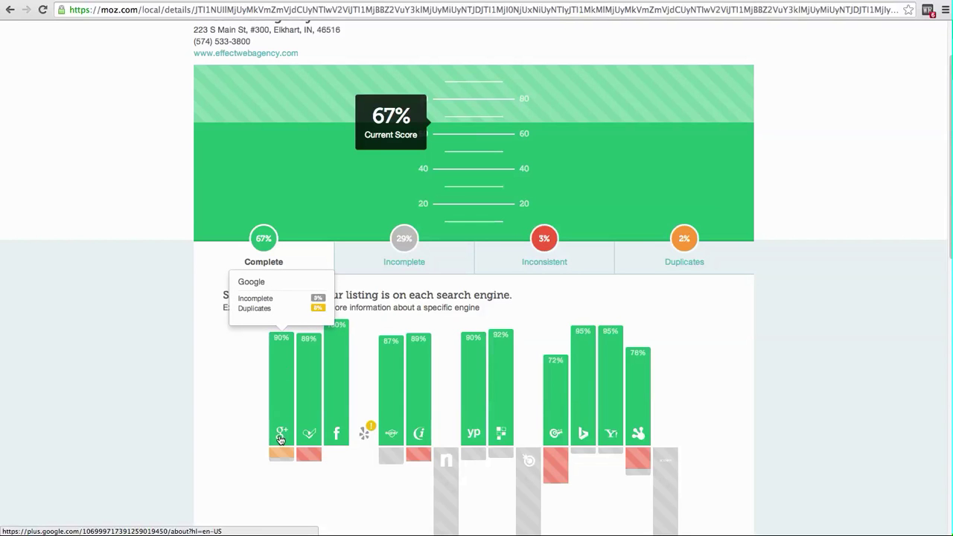
{"action": "mouse_move", "coordinate": [310, 437]}
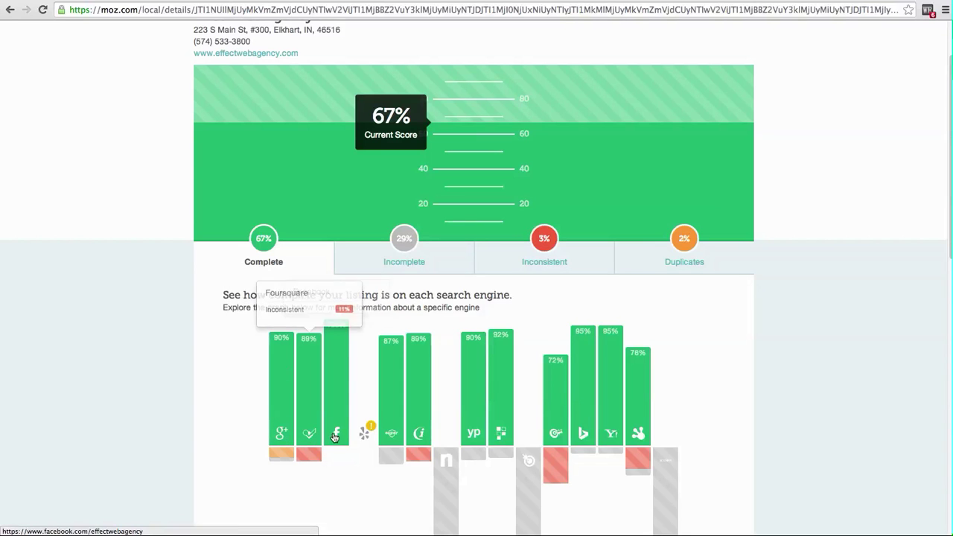
{"action": "mouse_move", "coordinate": [393, 440]}
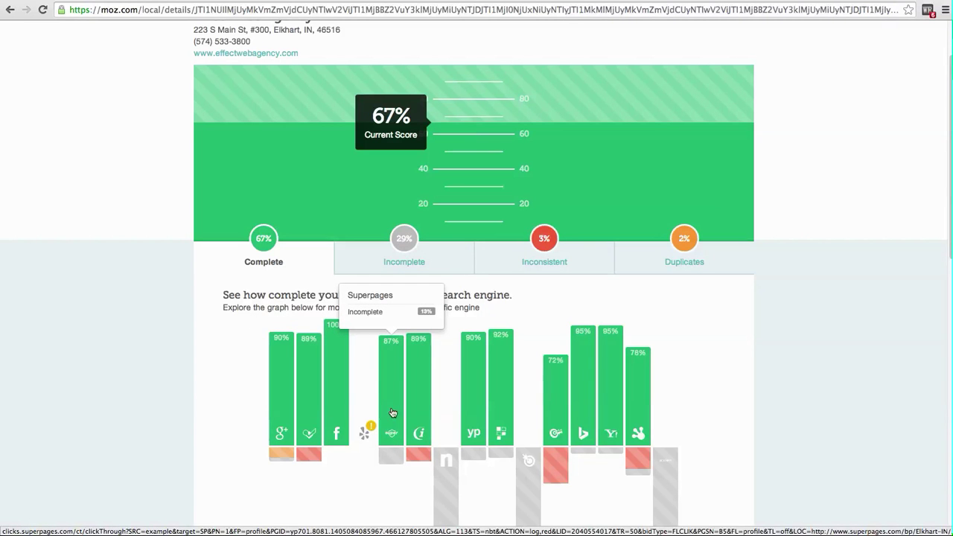
{"action": "mouse_move", "coordinate": [446, 456]}
{"action": "scroll", "coordinate": [447, 458], "scroll_direction": "down", "scroll_amount": 1}
{"action": "scroll", "coordinate": [446, 457], "scroll_direction": "down", "scroll_amount": 3}
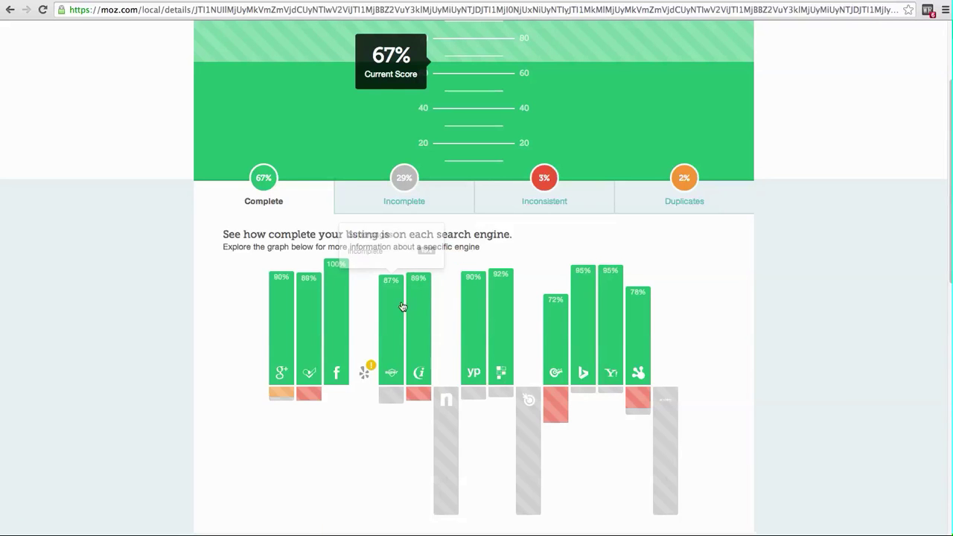
{"action": "scroll", "coordinate": [325, 324], "scroll_direction": "down", "scroll_amount": 5}
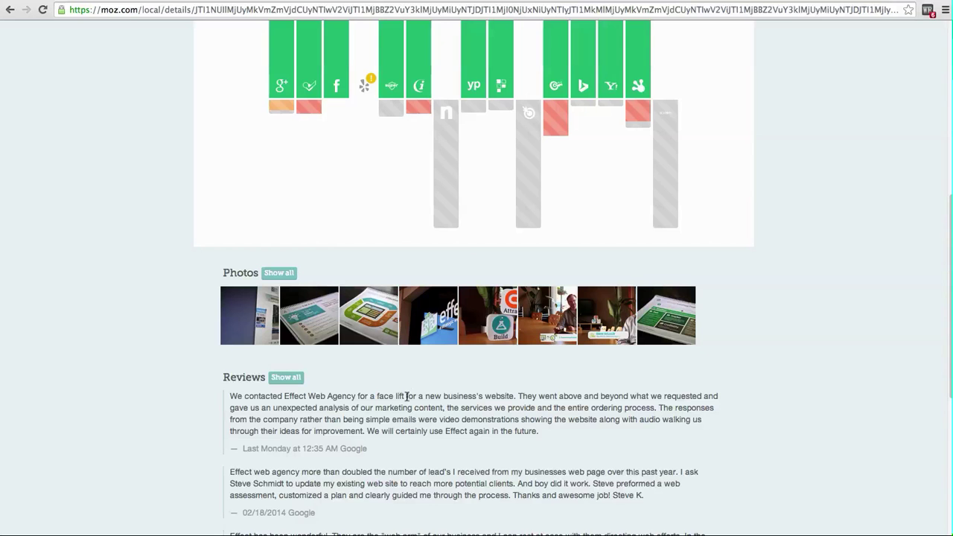
{"action": "scroll", "coordinate": [364, 329], "scroll_direction": "down", "scroll_amount": 3}
{"action": "scroll", "coordinate": [365, 334], "scroll_direction": "up", "scroll_amount": 5}
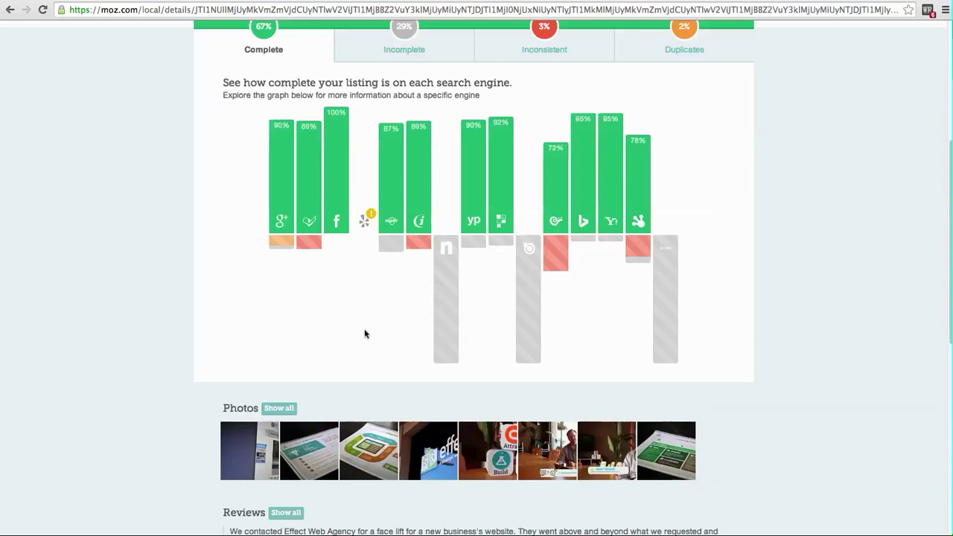
{"action": "scroll", "coordinate": [365, 305], "scroll_direction": "up", "scroll_amount": 5}
{"action": "scroll", "coordinate": [403, 224], "scroll_direction": "down", "scroll_amount": 2}
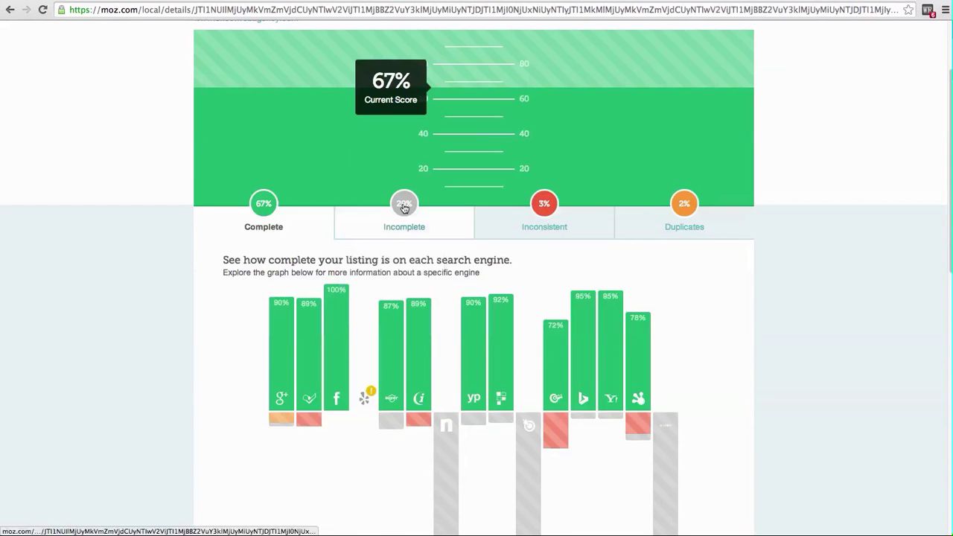
{"action": "left_click", "coordinate": [405, 206]}
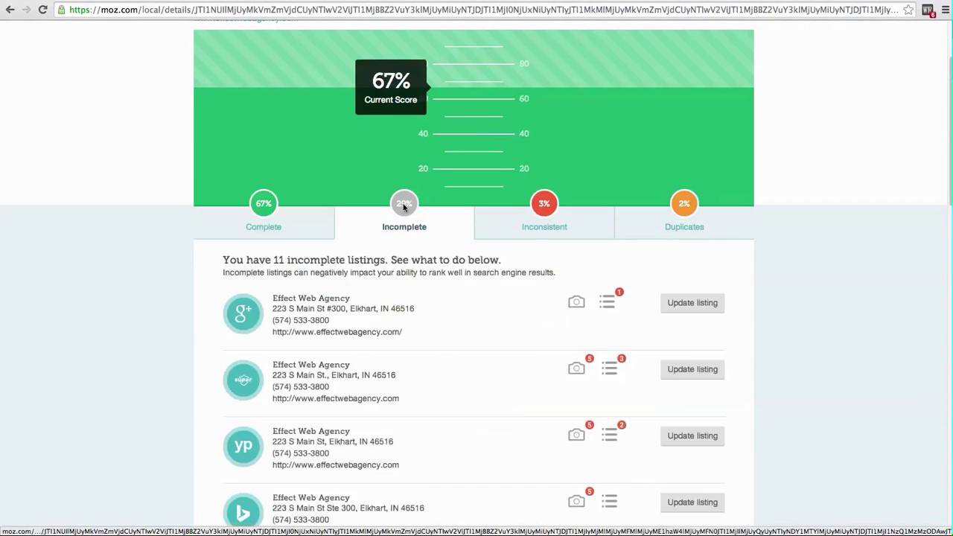
{"action": "scroll", "coordinate": [230, 254], "scroll_direction": "down", "scroll_amount": 3}
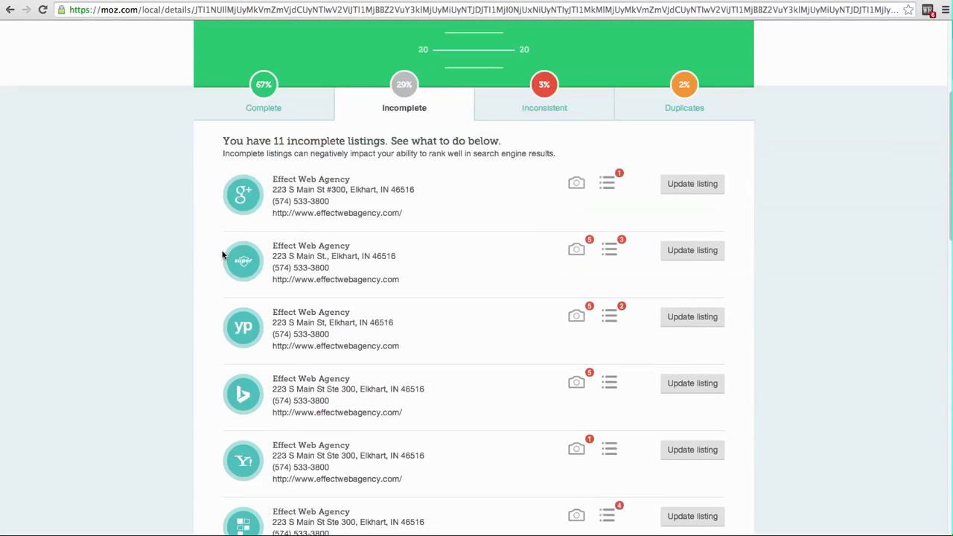
{"action": "scroll", "coordinate": [372, 178], "scroll_direction": "down", "scroll_amount": 1}
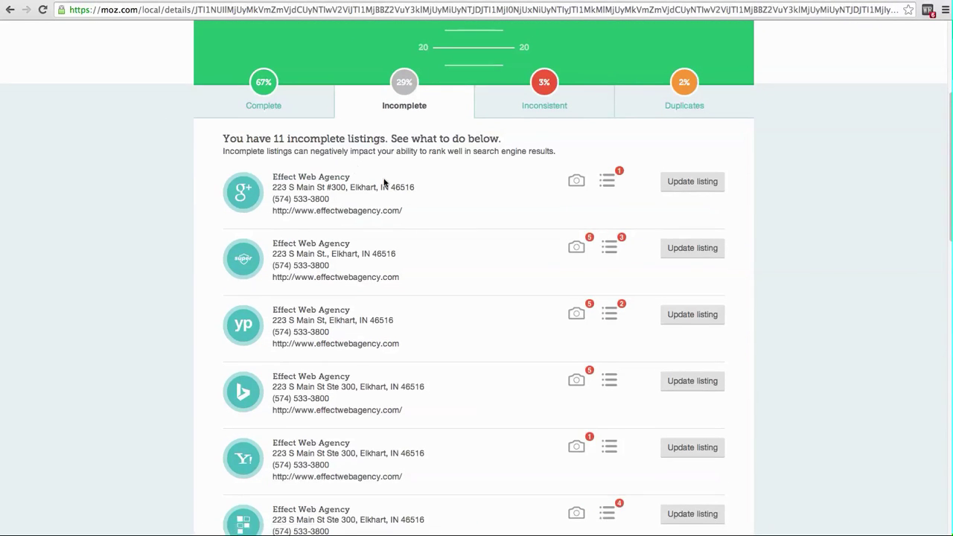
{"action": "scroll", "coordinate": [386, 184], "scroll_direction": "down", "scroll_amount": 1}
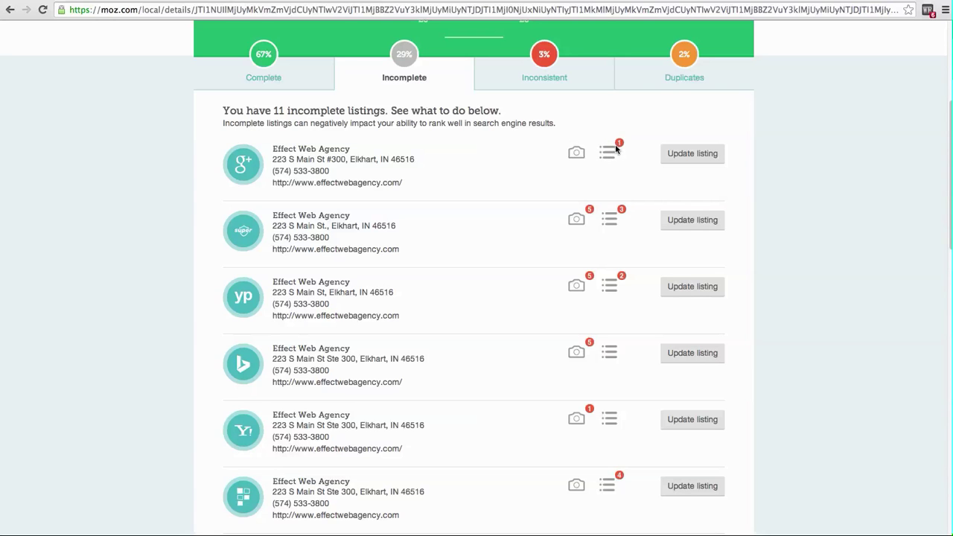
- Scroll down the Incomplete list past the Citysearch row
{"action": "mouse_move", "coordinate": [617, 145]}
{"action": "scroll", "coordinate": [162, 249], "scroll_direction": "down", "scroll_amount": 2}
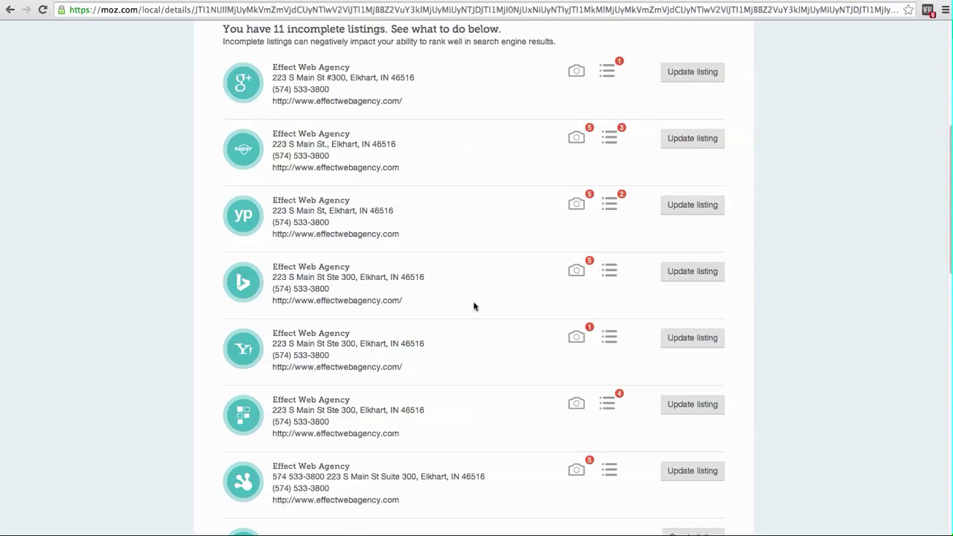
{"action": "scroll", "coordinate": [415, 275], "scroll_direction": "down", "scroll_amount": 3}
{"action": "scroll", "coordinate": [415, 275], "scroll_direction": "down", "scroll_amount": 5}
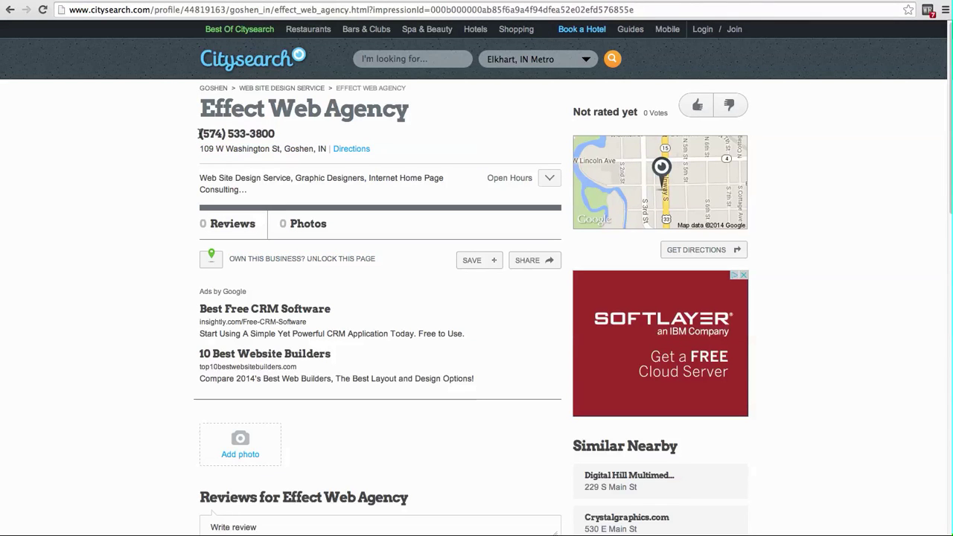
- Highlight the Citysearch profile's phone number and Goshen street address
{"action": "left_click_drag", "start_coordinate": [199, 133], "coordinate": [275, 134]}
{"action": "left_click_drag", "start_coordinate": [201, 149], "coordinate": [324, 149]}
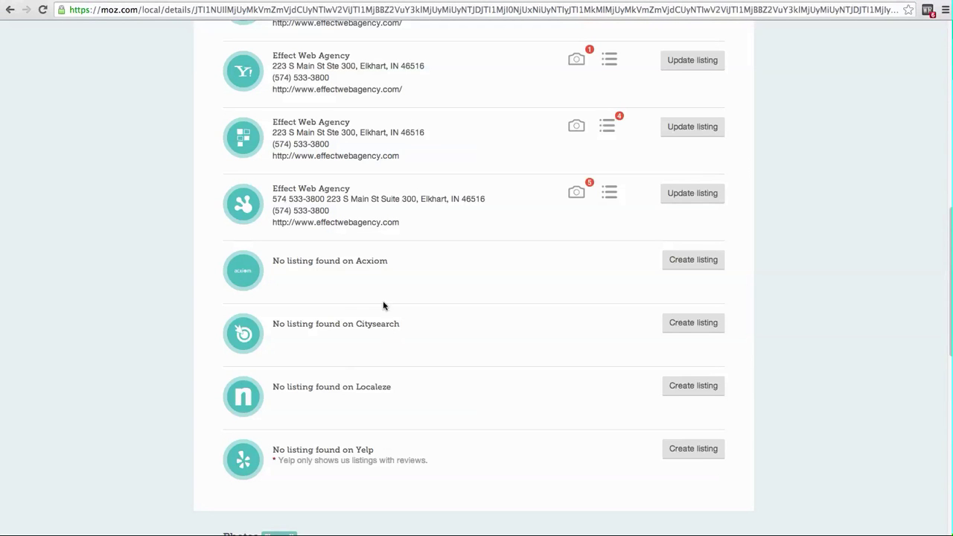
{"action": "scroll", "coordinate": [370, 388], "scroll_direction": "down", "scroll_amount": 3}
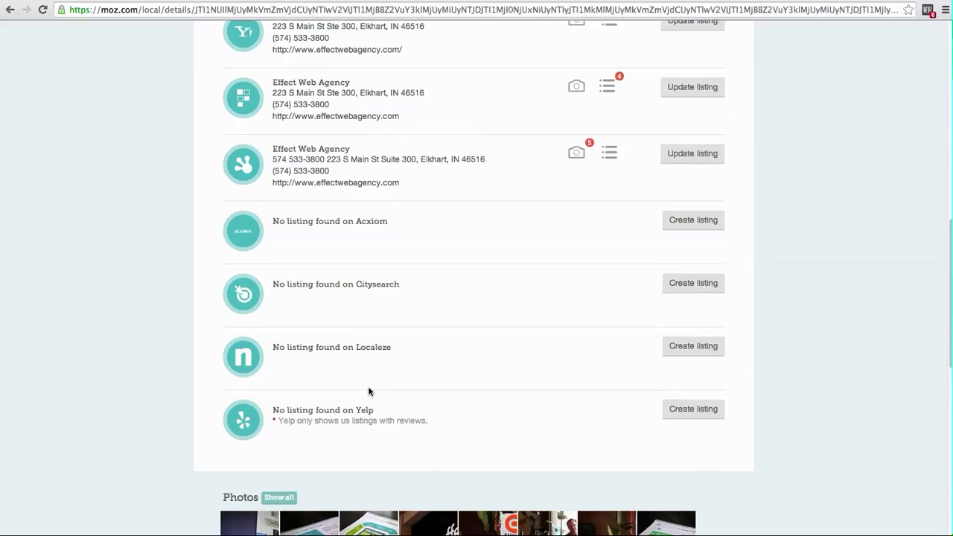
{"action": "scroll", "coordinate": [370, 391], "scroll_direction": "up", "scroll_amount": 10}
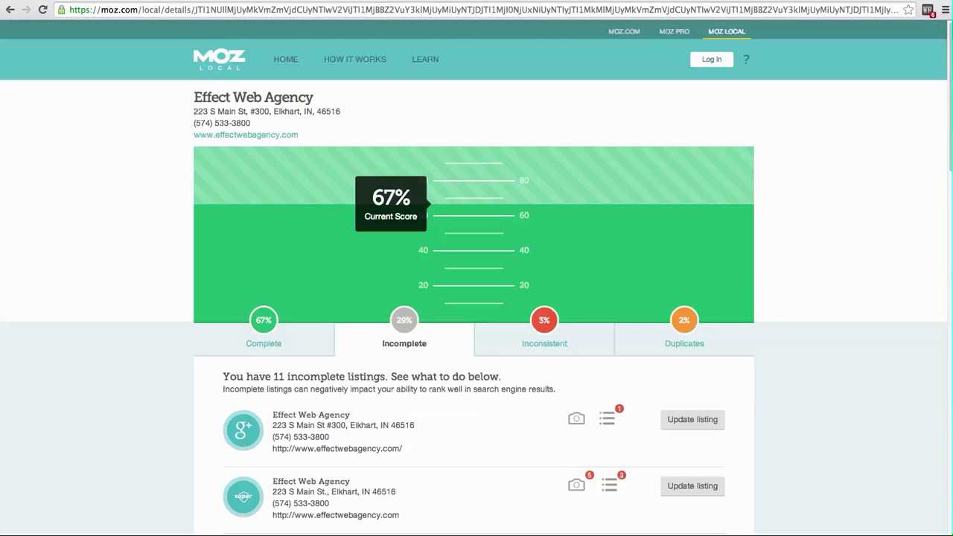
{"action": "scroll", "coordinate": [16, 295], "scroll_direction": "down", "scroll_amount": 1}
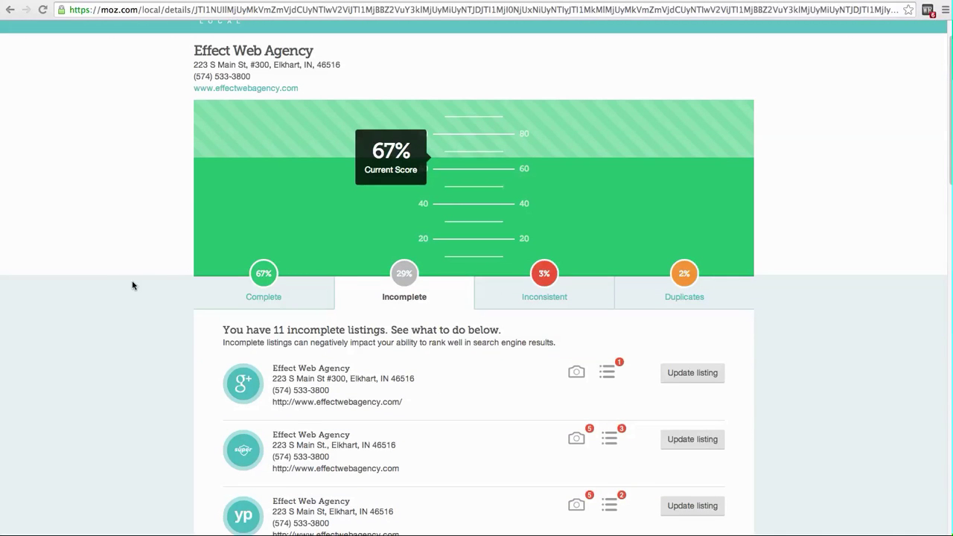
- Switch to the Inconsistent tab and compare the first two addresses, noting the missing suite
{"action": "left_click", "coordinate": [546, 282]}
{"action": "scroll", "coordinate": [225, 336], "scroll_direction": "down", "scroll_amount": 5}
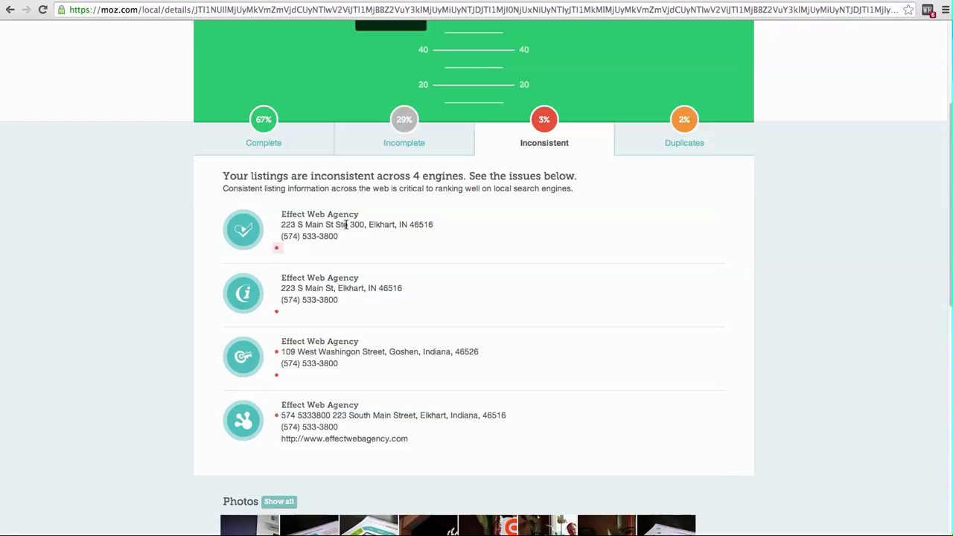
{"action": "left_click_drag", "start_coordinate": [282, 225], "coordinate": [433, 226]}
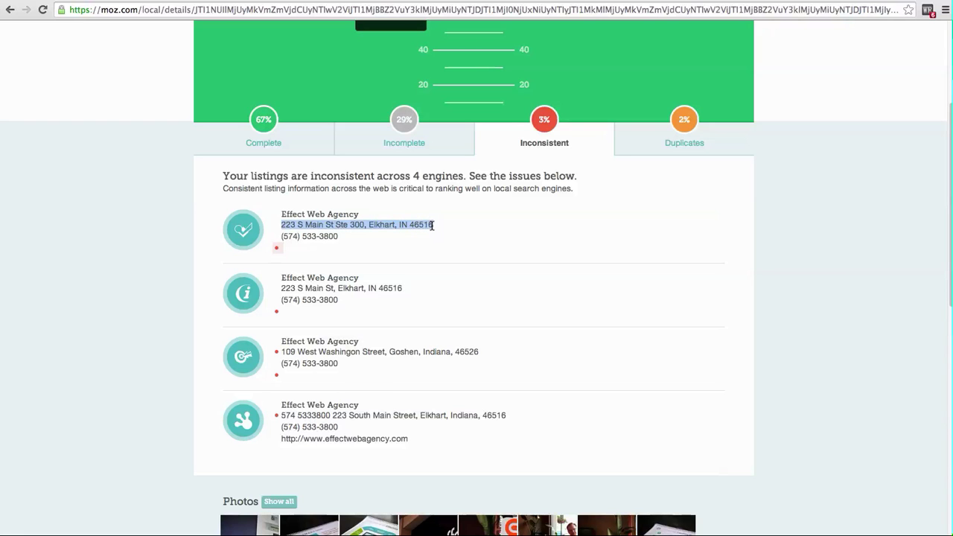
{"action": "left_click", "coordinate": [353, 227]}
{"action": "left_click_drag", "start_coordinate": [335, 225], "coordinate": [365, 225]}
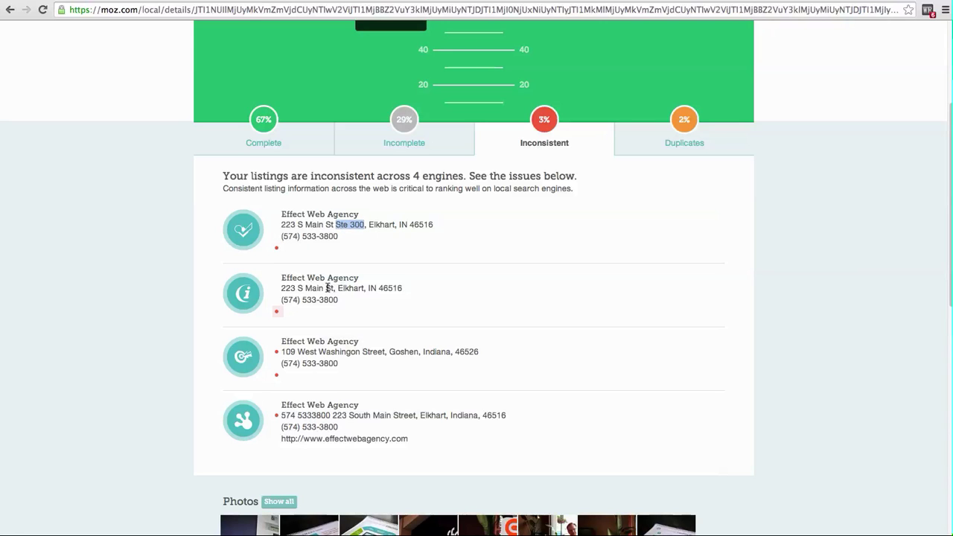
{"action": "left_click_drag", "start_coordinate": [326, 289], "coordinate": [346, 289]}
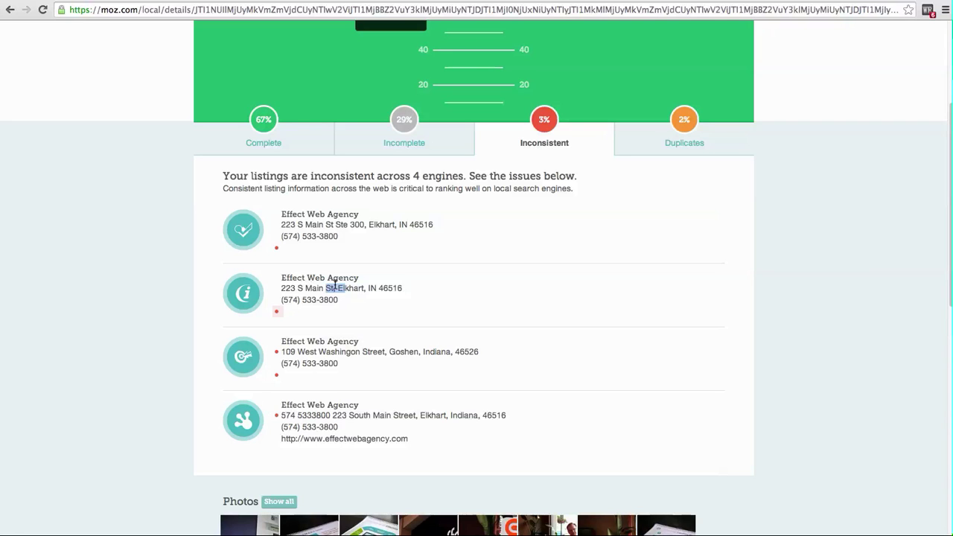
{"action": "left_click", "coordinate": [335, 286]}
{"action": "left_click_drag", "start_coordinate": [434, 224], "coordinate": [281, 220]}
{"action": "mouse_move", "coordinate": [285, 418]}
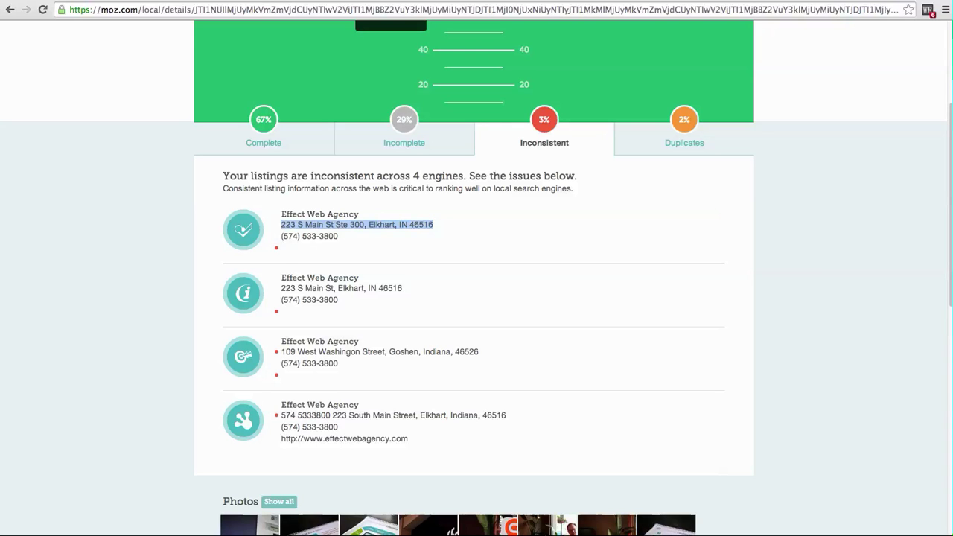
- Show the Duplicates tab and highlight the Google+ duplicate listing's phone number
{"action": "left_click", "coordinate": [684, 140]}
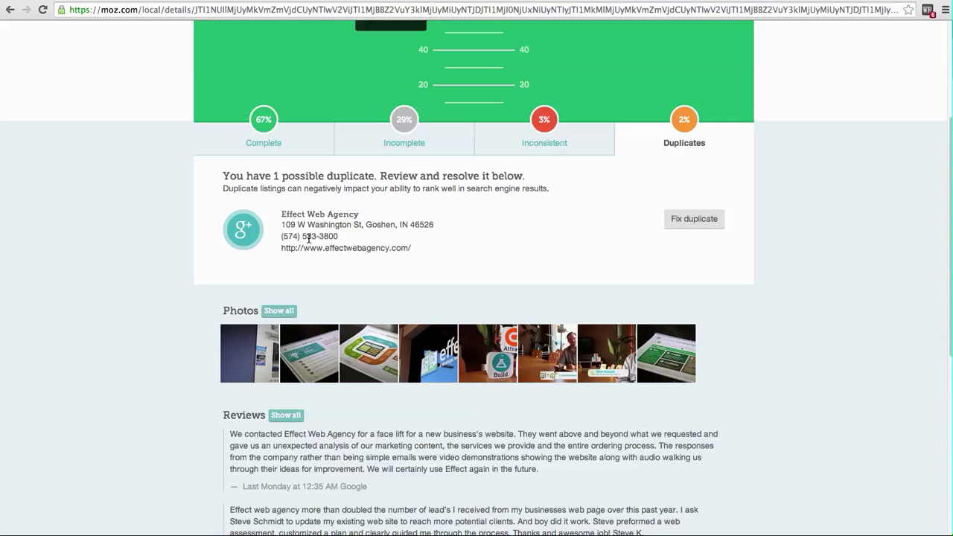
{"action": "left_click_drag", "start_coordinate": [282, 237], "coordinate": [342, 237]}
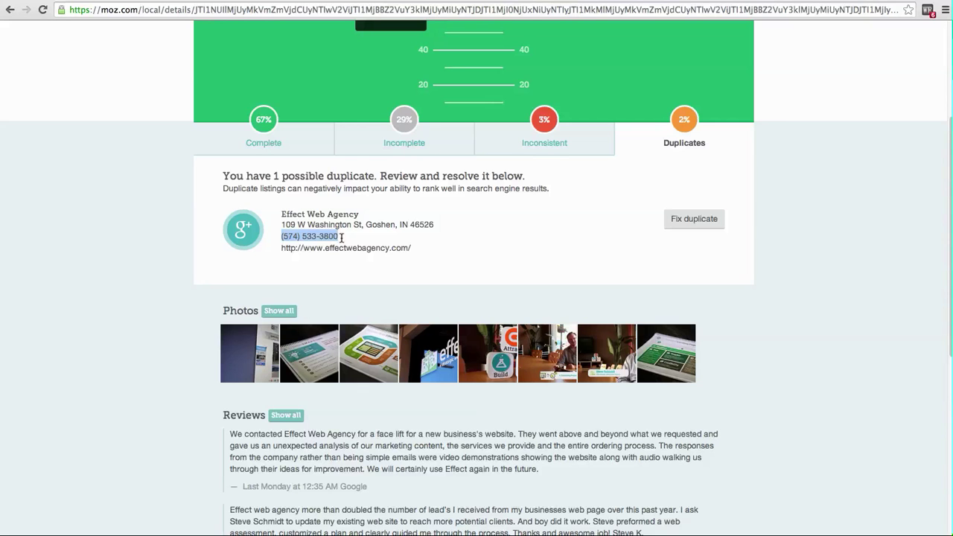
- Deselect the phone number of the 109 W Washington St, Goshen duplicate listing
{"action": "left_click", "coordinate": [228, 222]}
- Scroll back up toward the overview with the 67% Current Score gauge
{"action": "scroll", "coordinate": [169, 206], "scroll_direction": "up", "scroll_amount": 5}
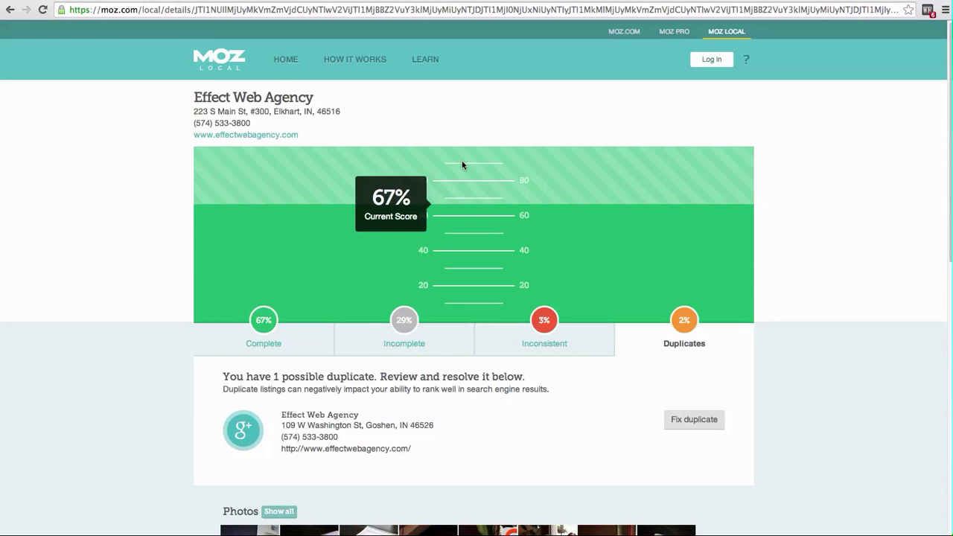